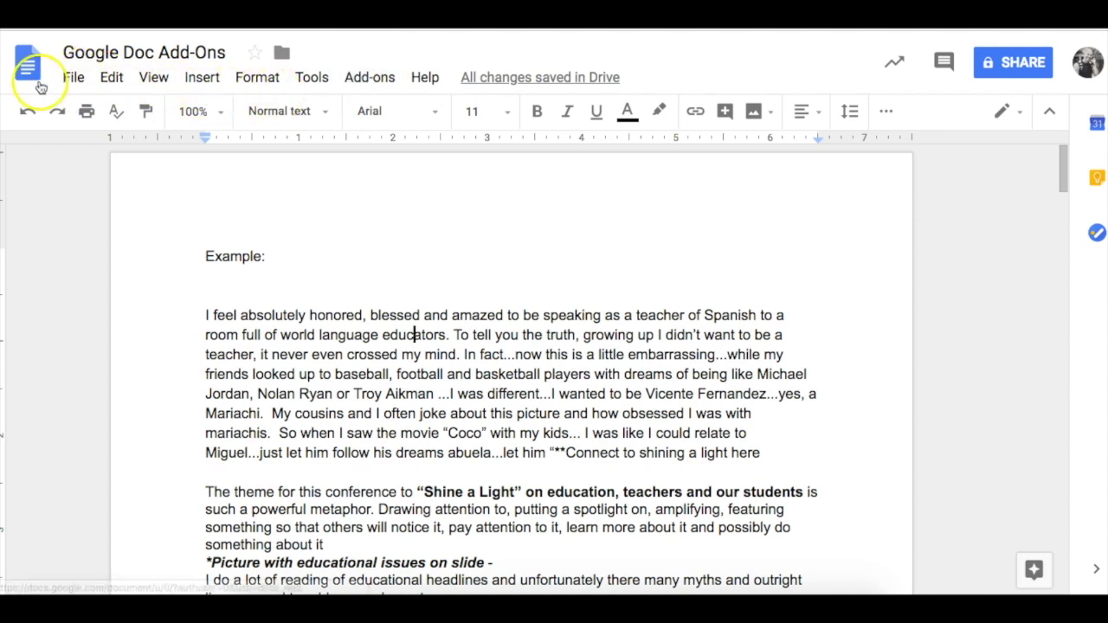
# Open the gallery of available add-ons and filter it to the Education category
pyautogui.click(367, 78)
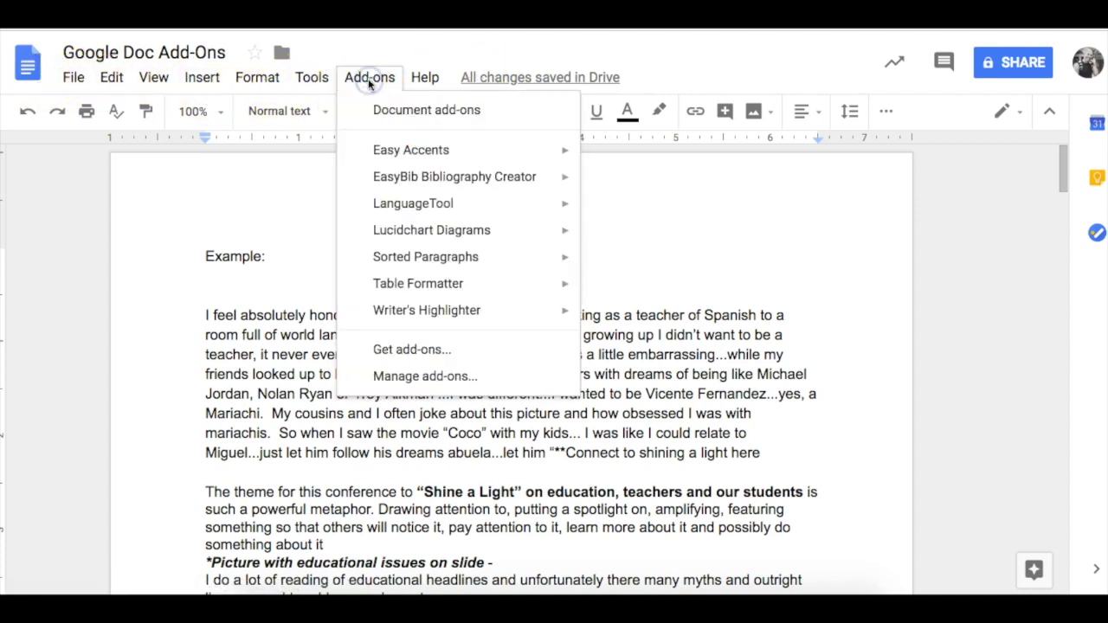
pyautogui.click(422, 355)
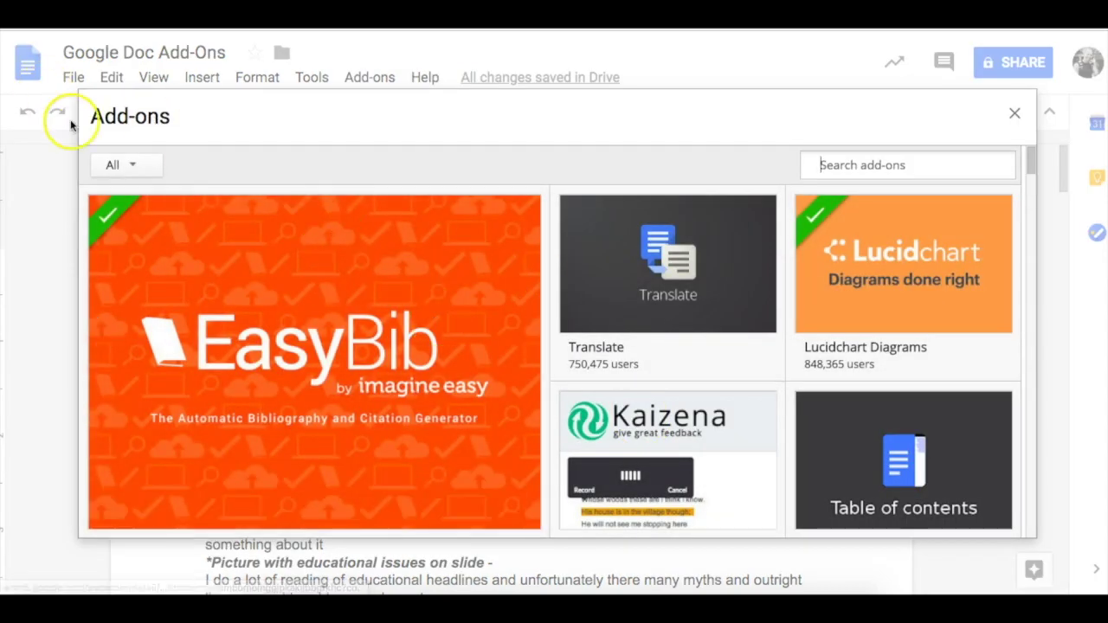
pyautogui.click(126, 168)
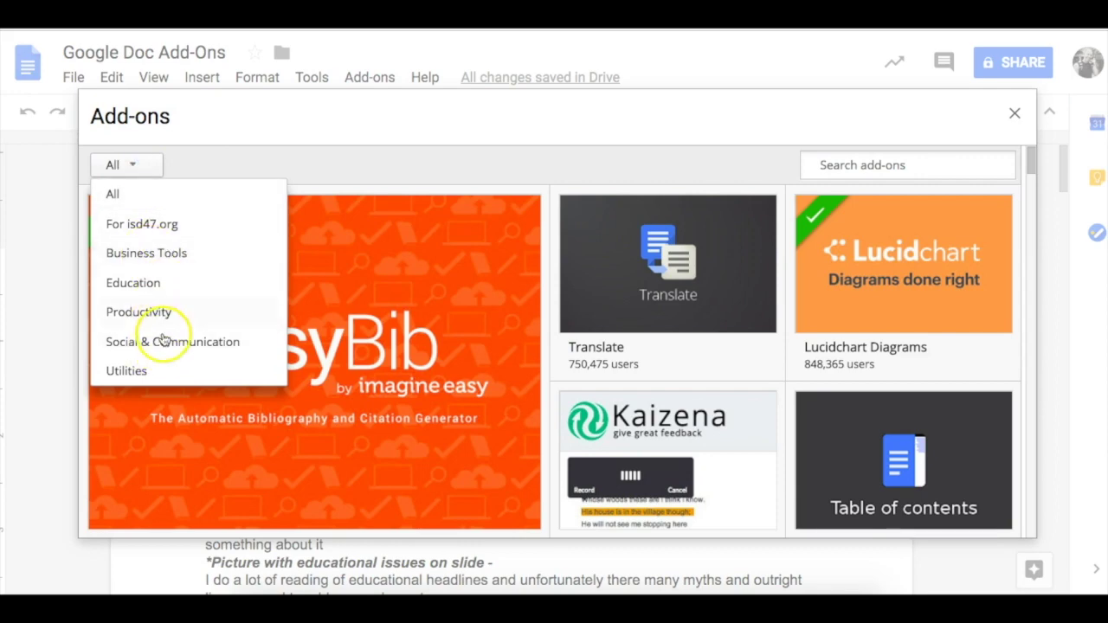
pyautogui.click(161, 296)
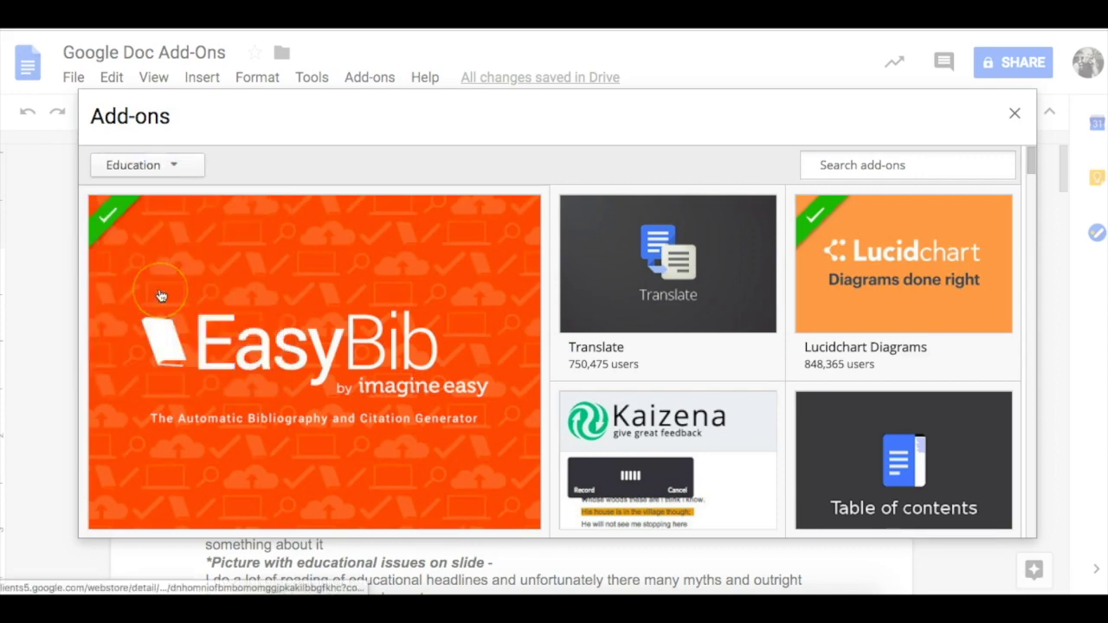
pyautogui.click(154, 164)
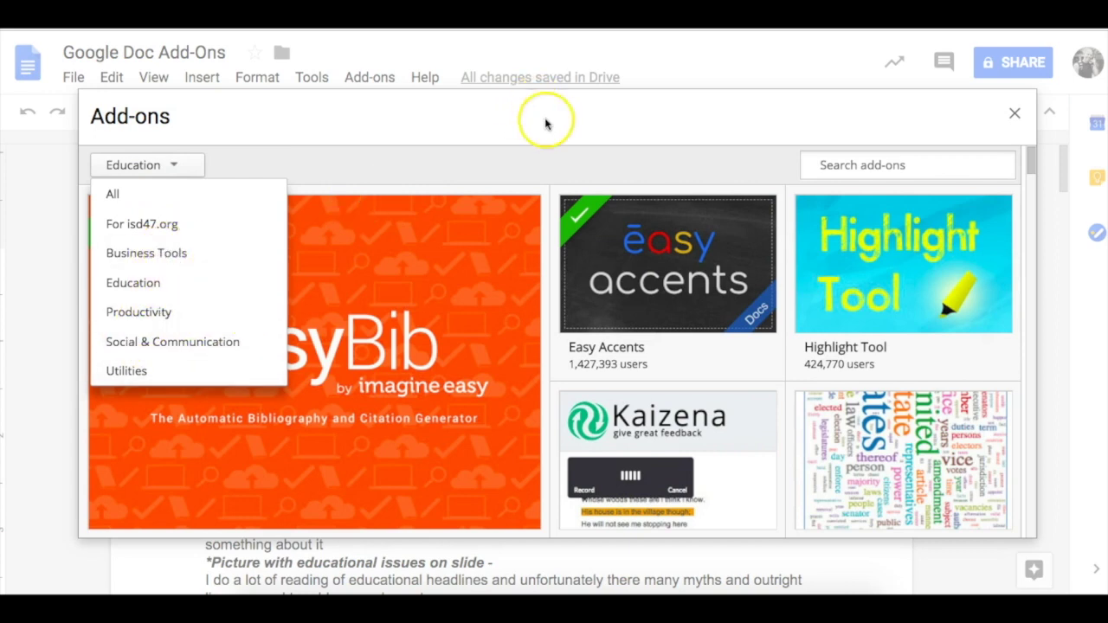
pyautogui.click(524, 168)
# Look at the gallery's add-on search and close the gallery without installing anything
pyautogui.click(843, 166)
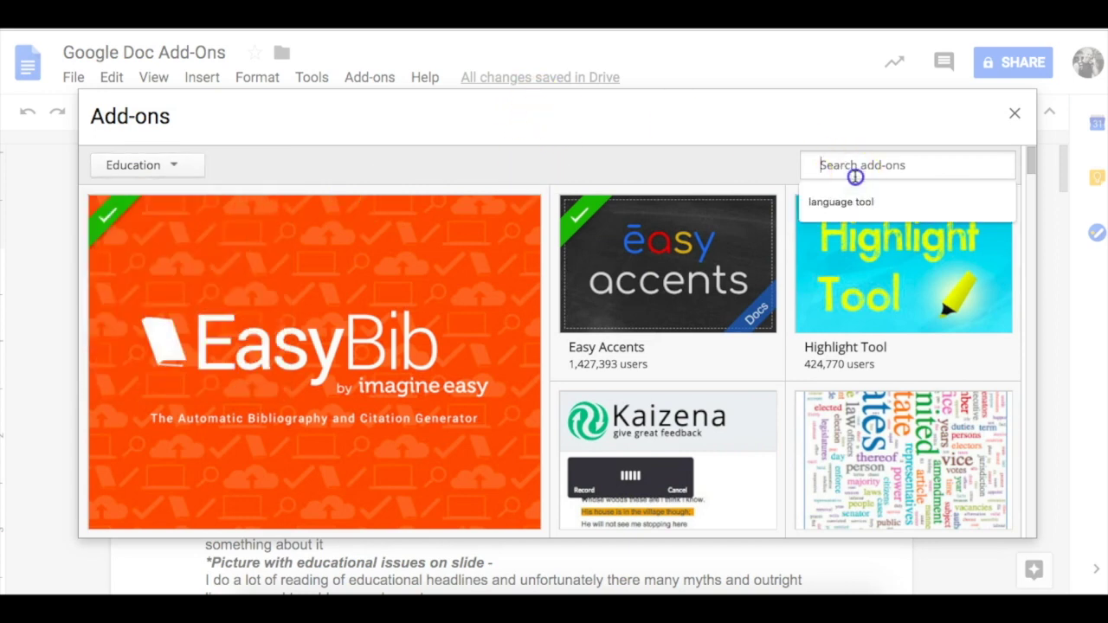
pyautogui.click(825, 165)
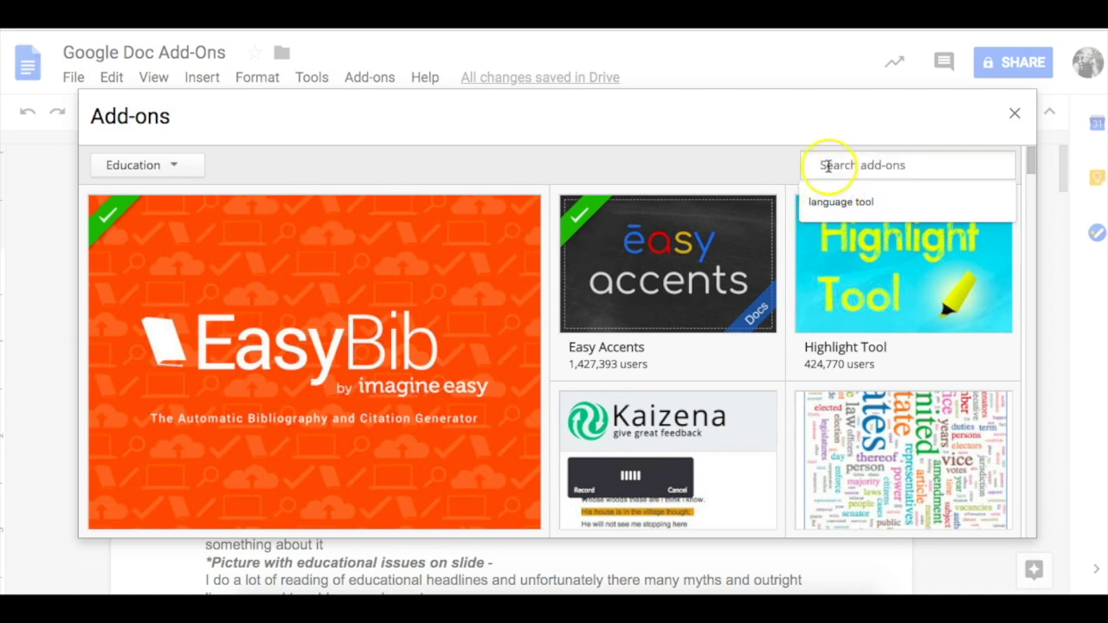
pyautogui.click(495, 126)
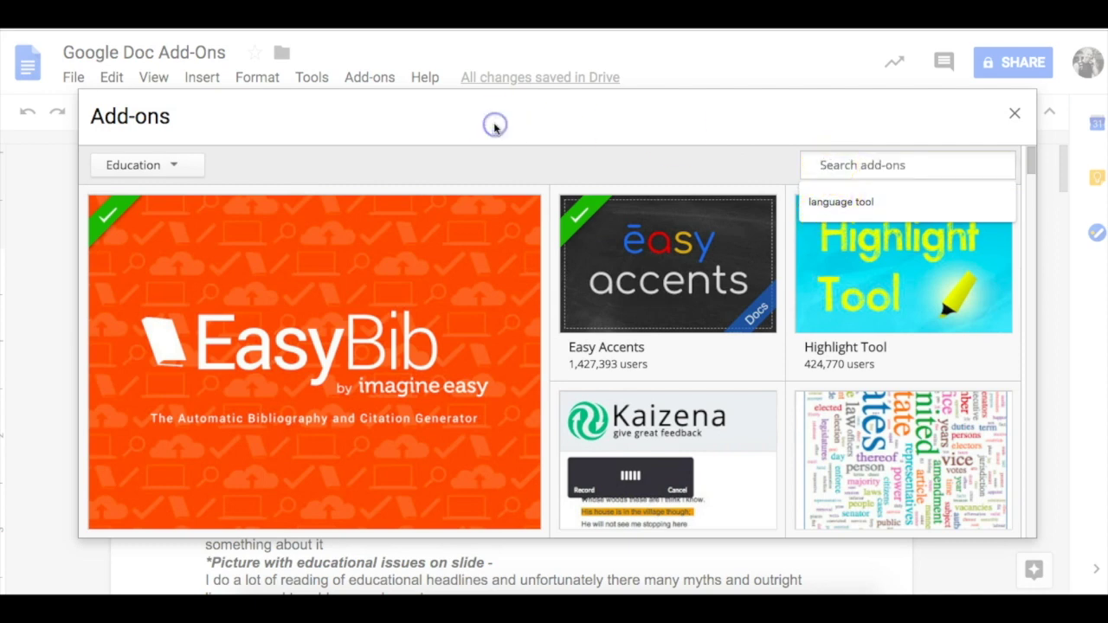
pyautogui.click(1014, 118)
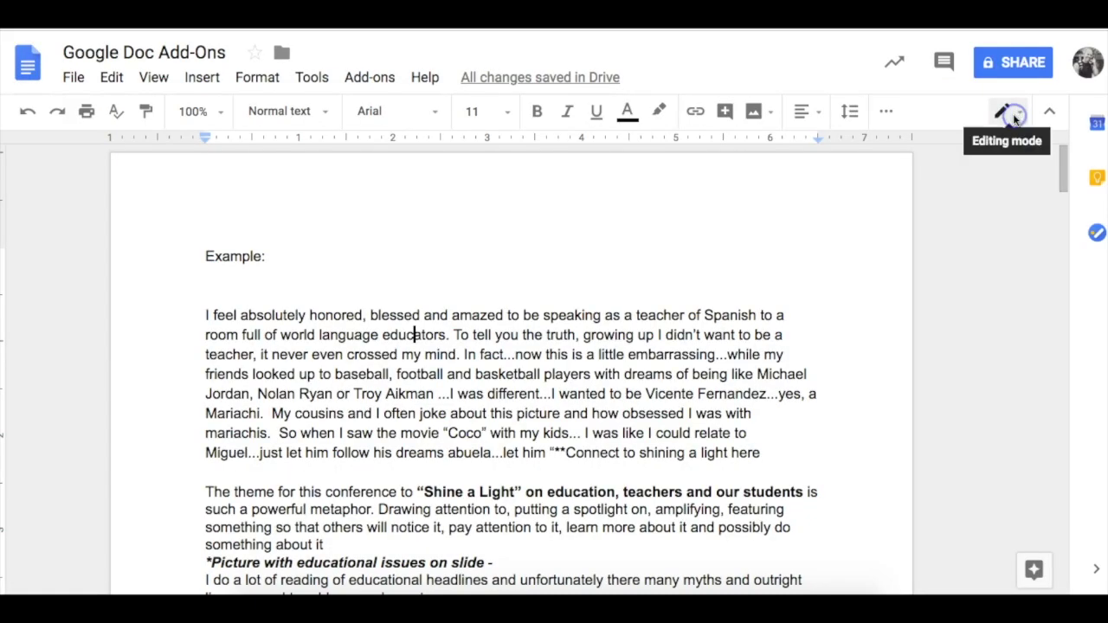
pyautogui.click(369, 79)
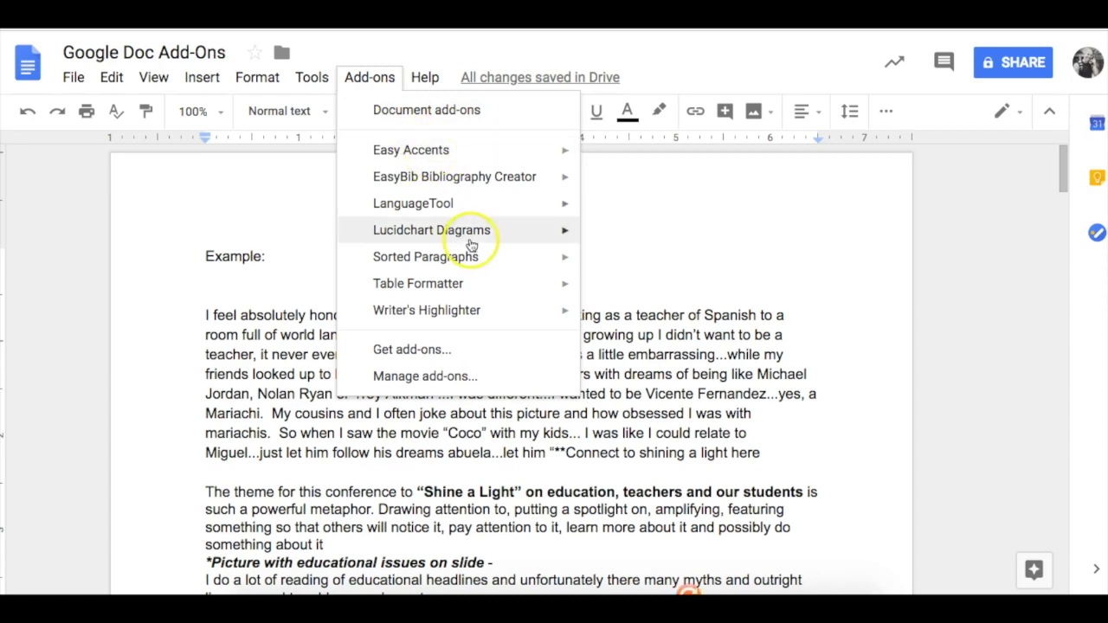
pyautogui.moveTo(474, 207)
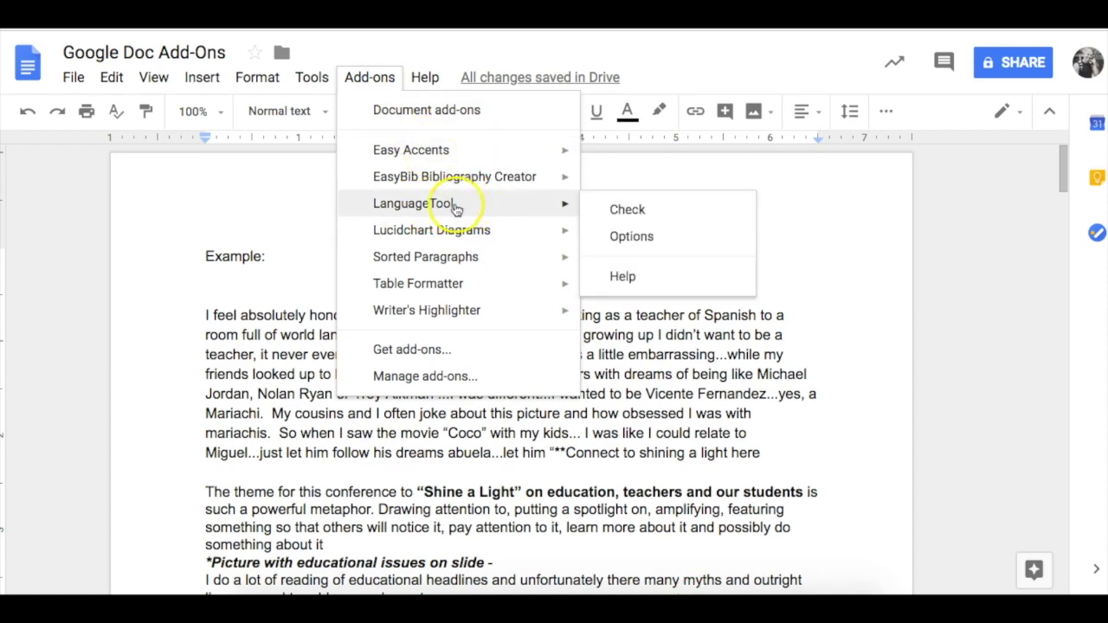
pyautogui.click(286, 340)
pyautogui.scroll(-3, 286, 342)
pyautogui.scroll(3, 294, 260)
pyautogui.scroll(-5, 346, 483)
pyautogui.scroll(5, 371, 482)
# Run a LanguageTool proofreading check on the document
pyautogui.click(371, 77)
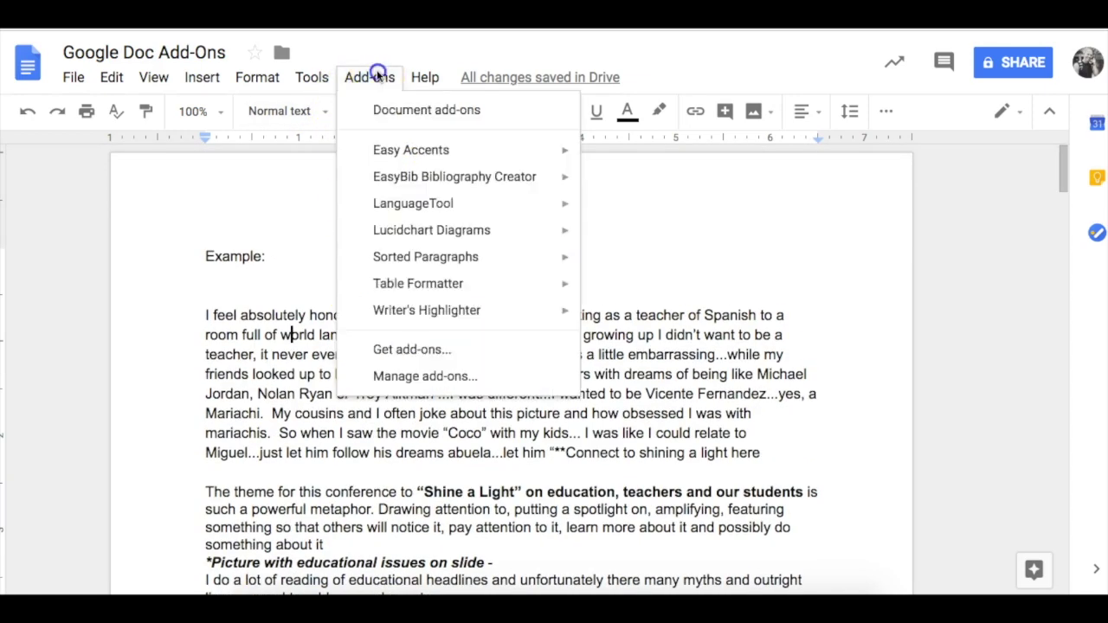
pyautogui.moveTo(414, 207)
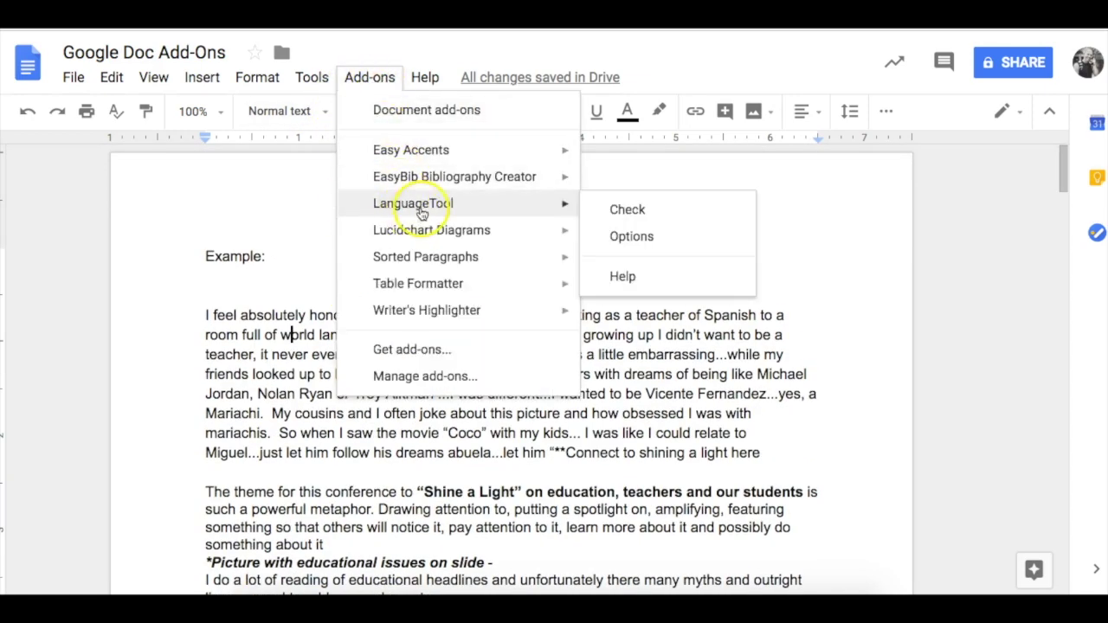
pyautogui.click(619, 211)
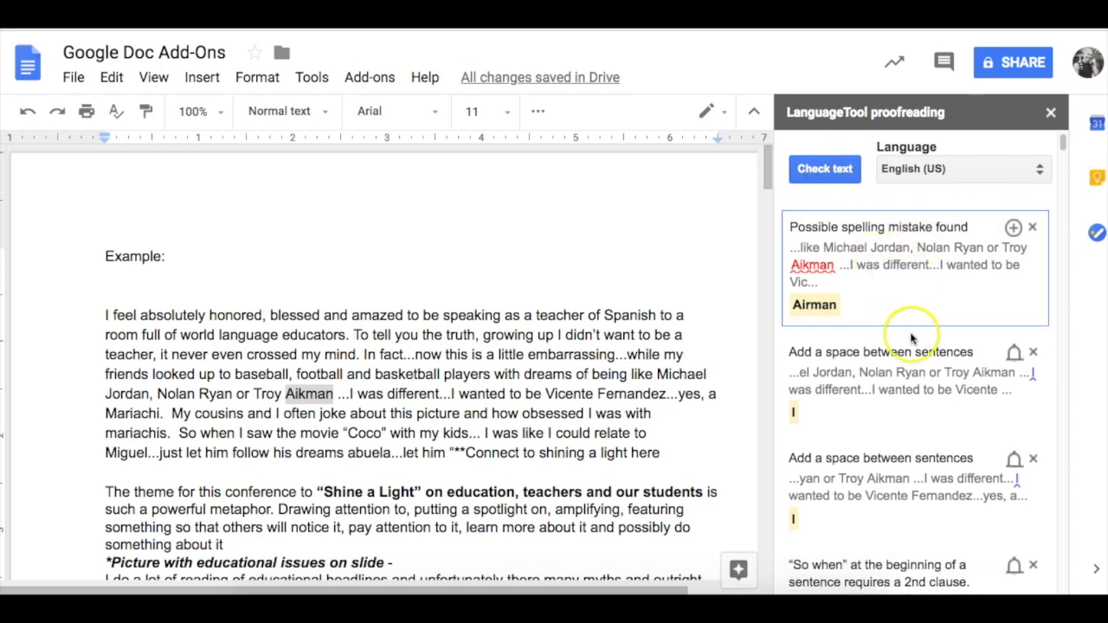
# Review the LanguageTool spelling, spacing and punctuation suggestions and close the proofreading results
pyautogui.scroll(-1, 911, 338)
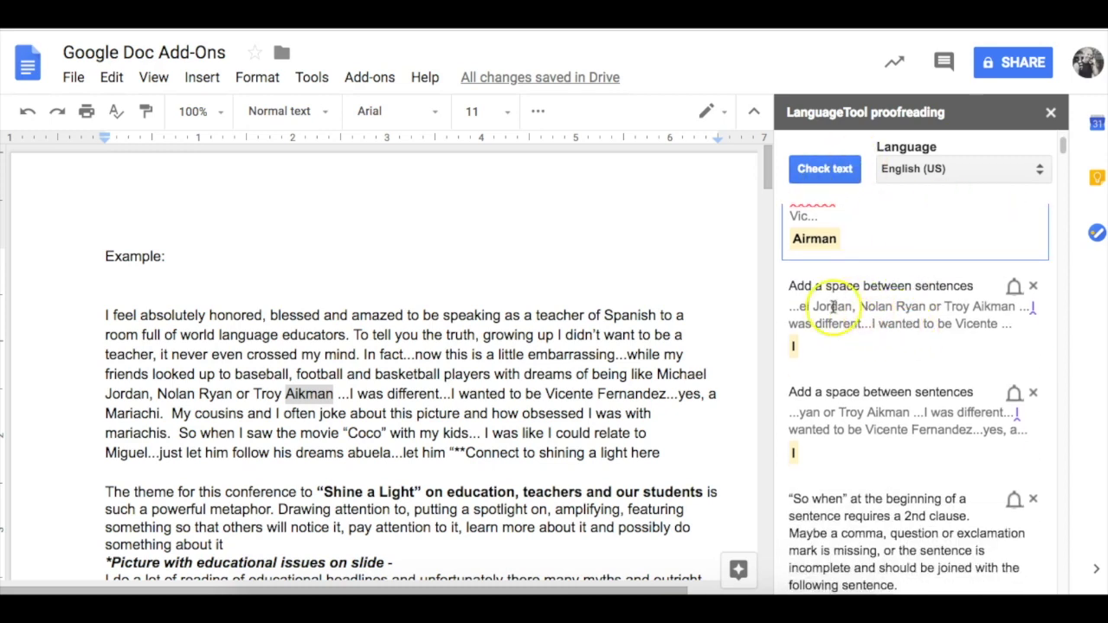
pyautogui.scroll(-3, 889, 325)
pyautogui.scroll(-1, 889, 324)
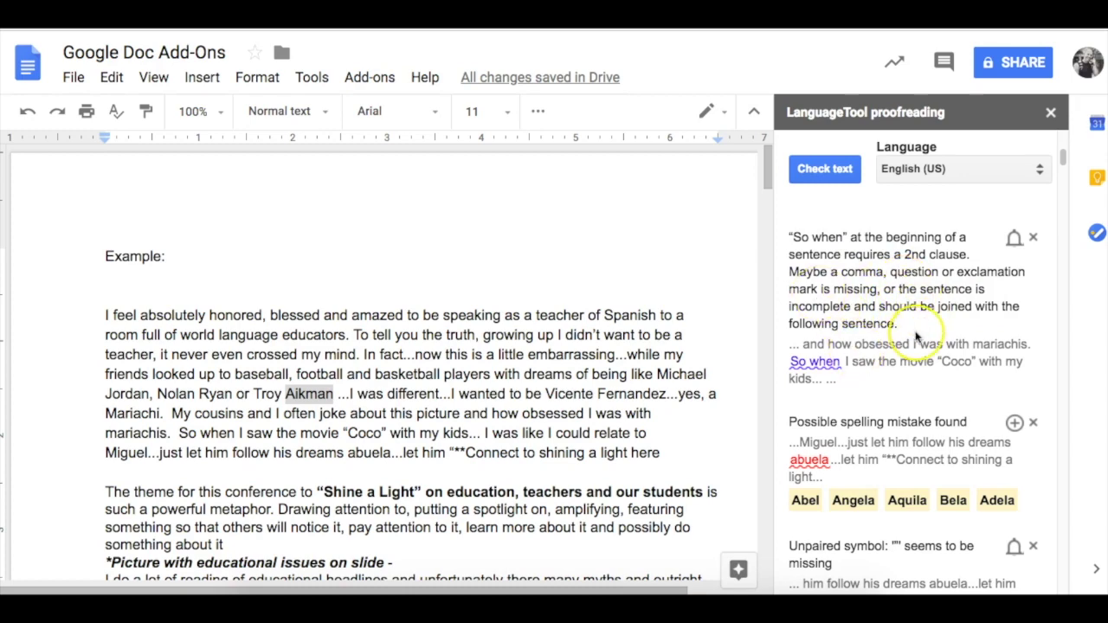
pyautogui.scroll(-3, 916, 336)
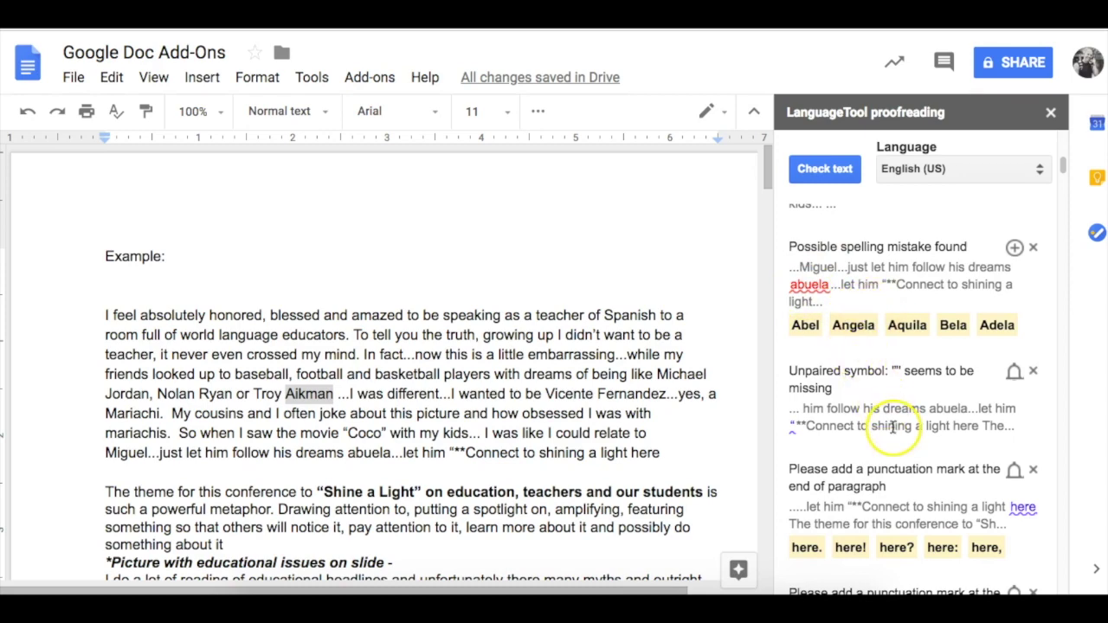
pyautogui.scroll(-2, 891, 426)
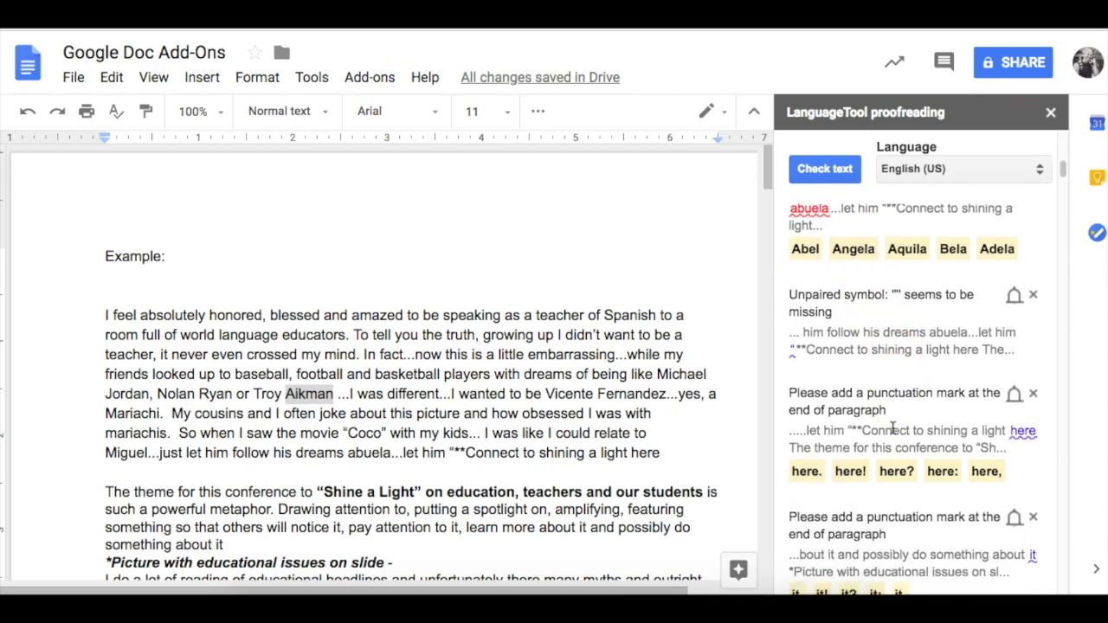
pyautogui.scroll(-1, 890, 416)
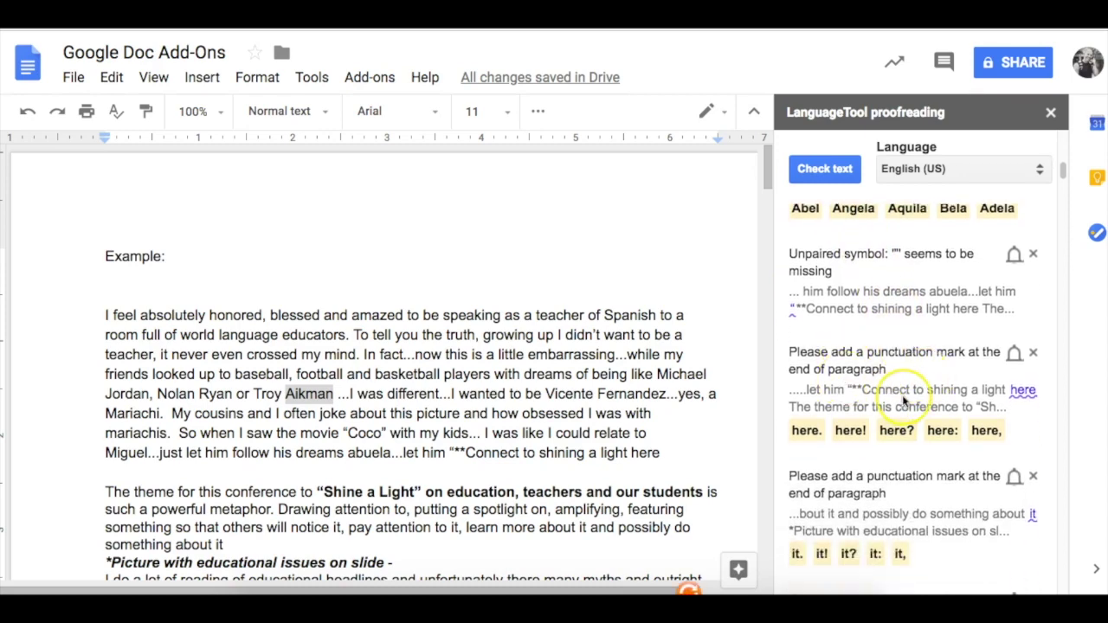
pyautogui.scroll(-3, 902, 395)
pyautogui.scroll(10, 902, 395)
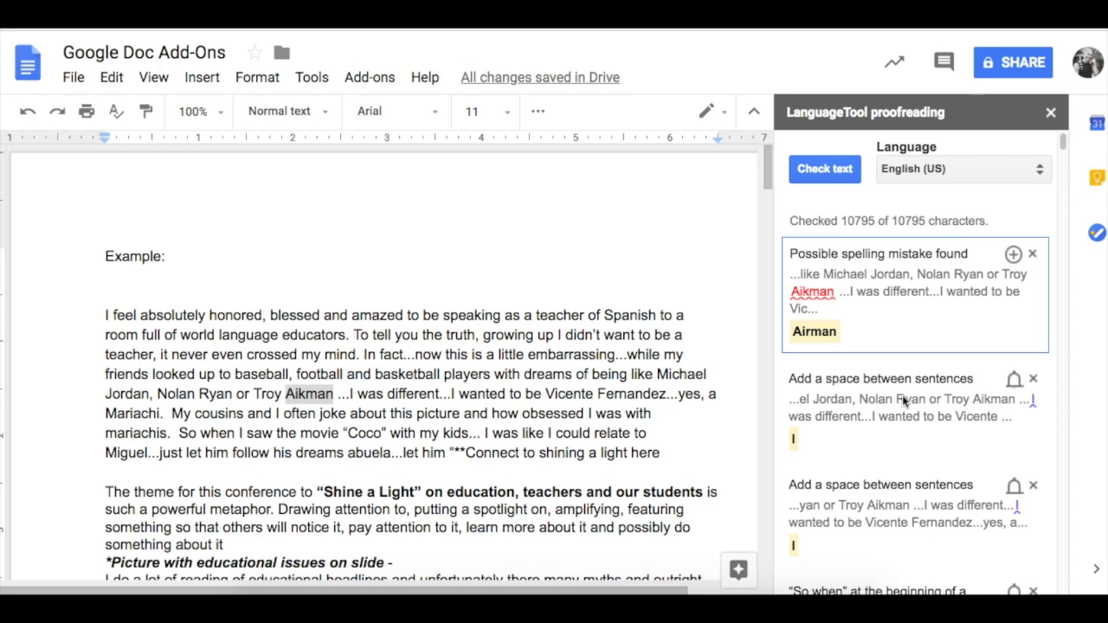
pyautogui.click(1050, 112)
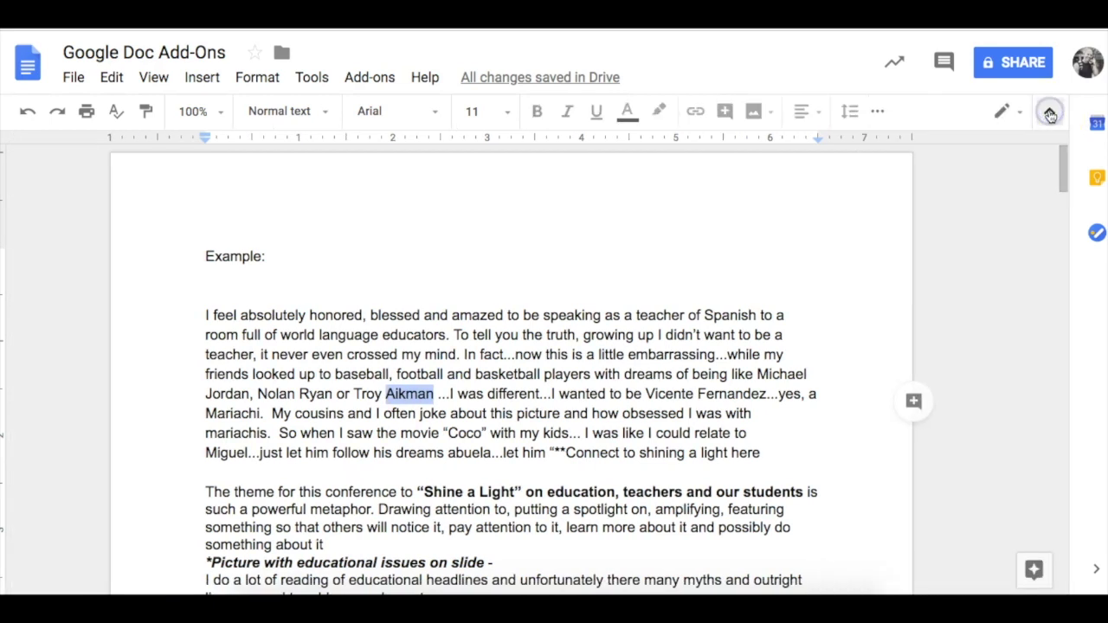
# Open EasyBib's bibliography manager and search for the book "Innovator's Mindset"
pyautogui.click(365, 78)
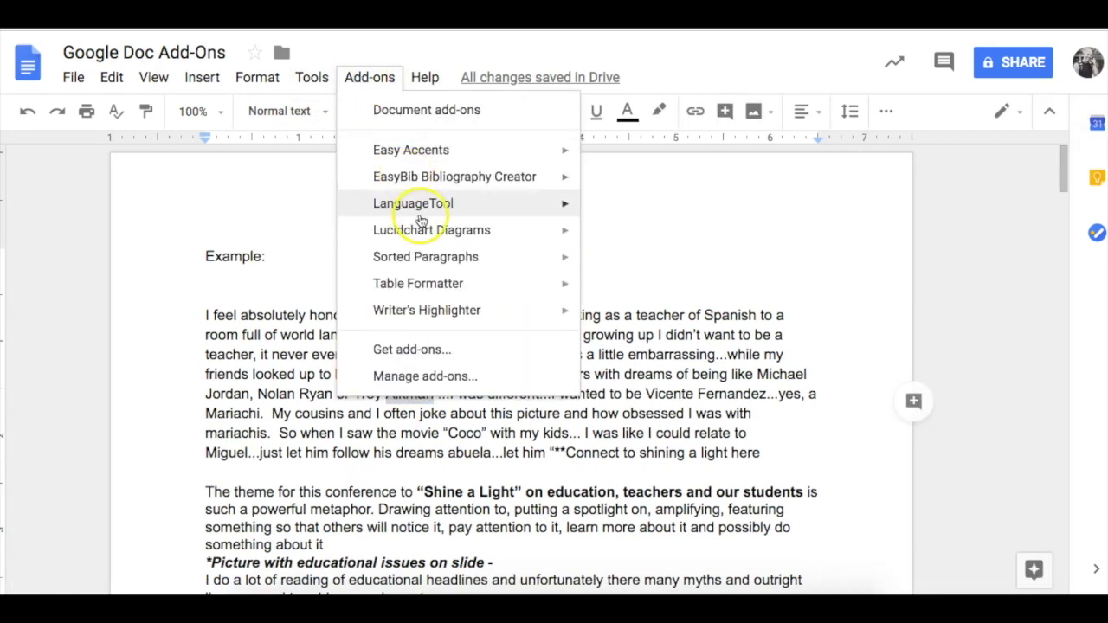
pyautogui.moveTo(422, 213)
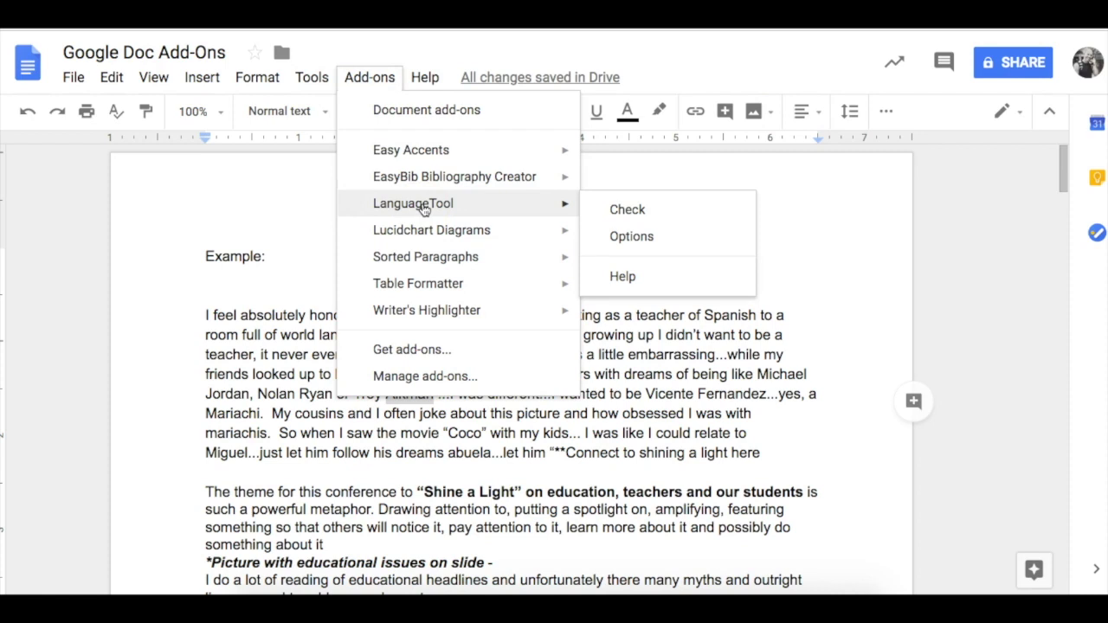
pyautogui.click(443, 178)
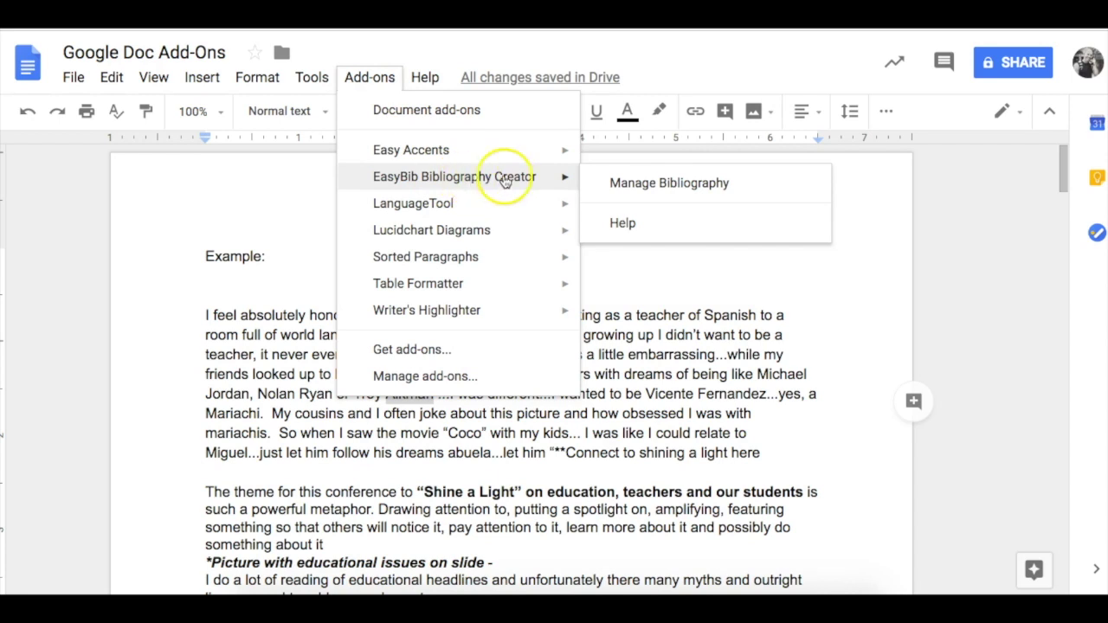
pyautogui.click(663, 184)
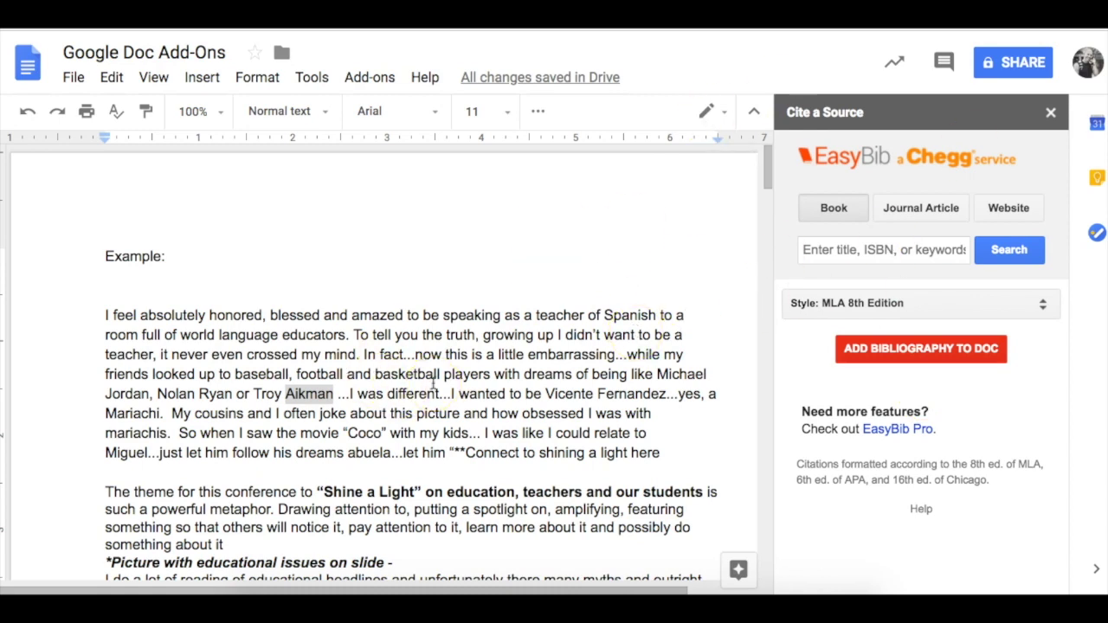
pyautogui.click(866, 251)
pyautogui.write("Innovator's")
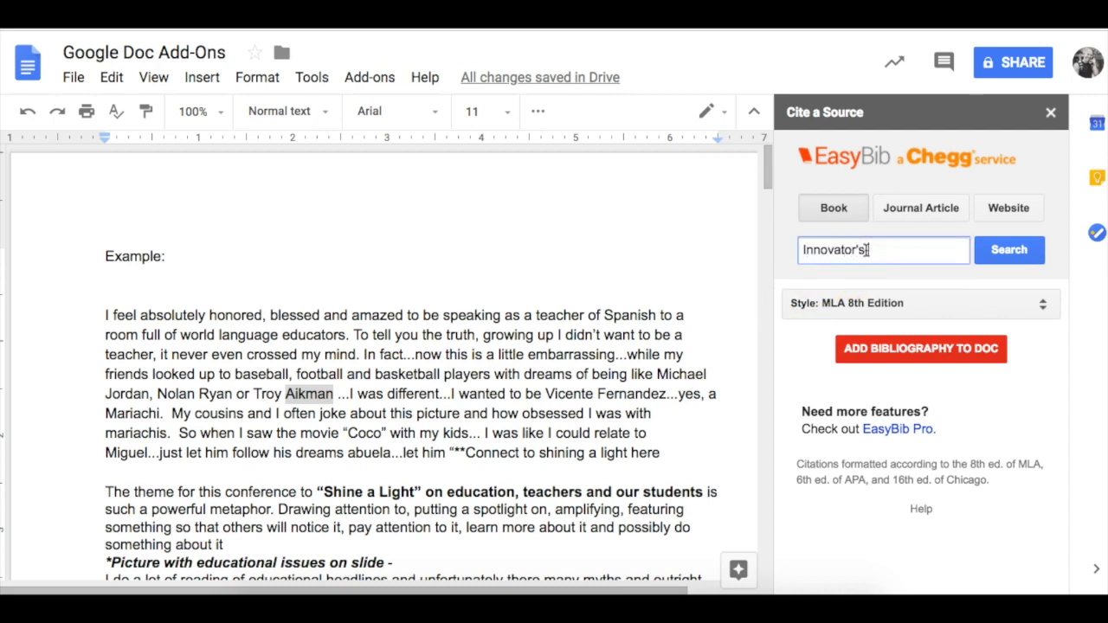
pyautogui.write(' Mindset')
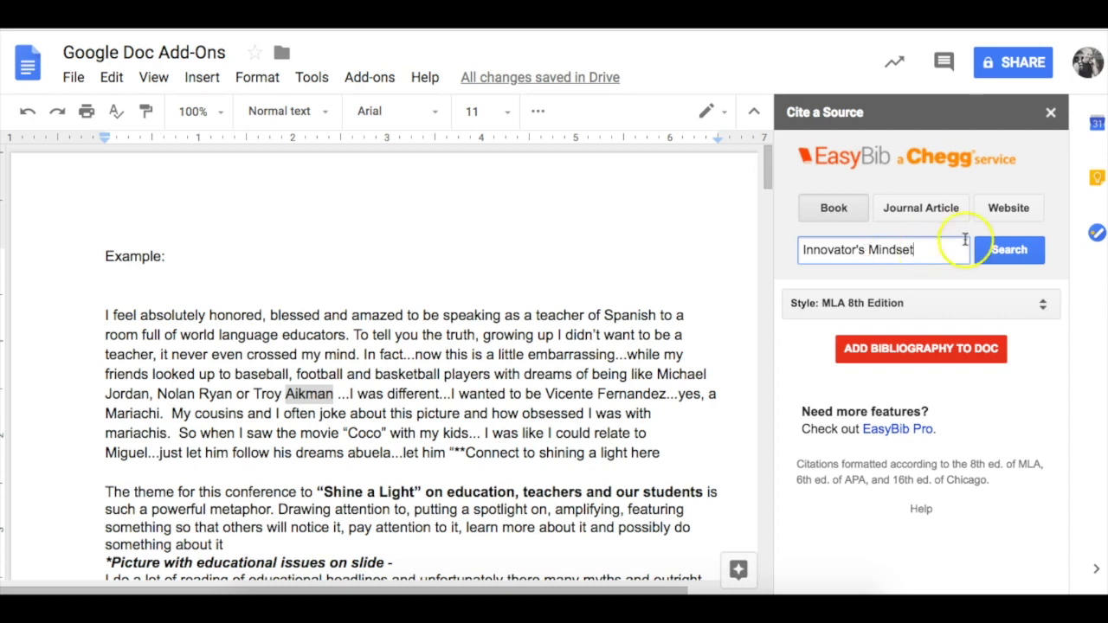
pyautogui.click(1002, 251)
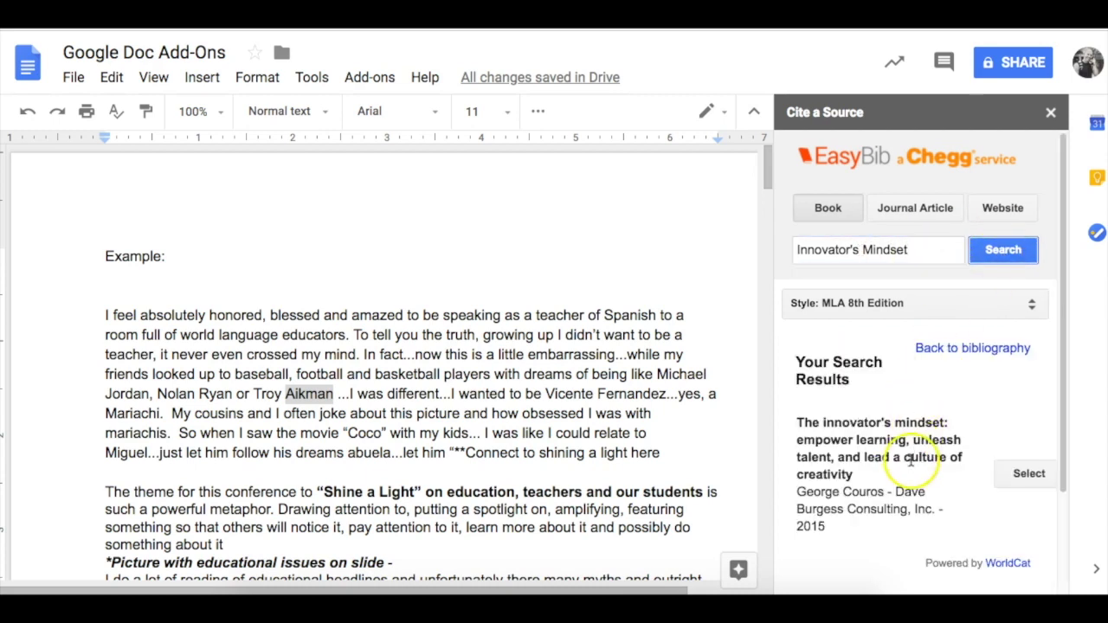
# Select the found book on the innovator's mindset as a source and add the MLA 8th Edition bibliography to the document
pyautogui.scroll(-2, 917, 446)
pyautogui.scroll(-1, 914, 441)
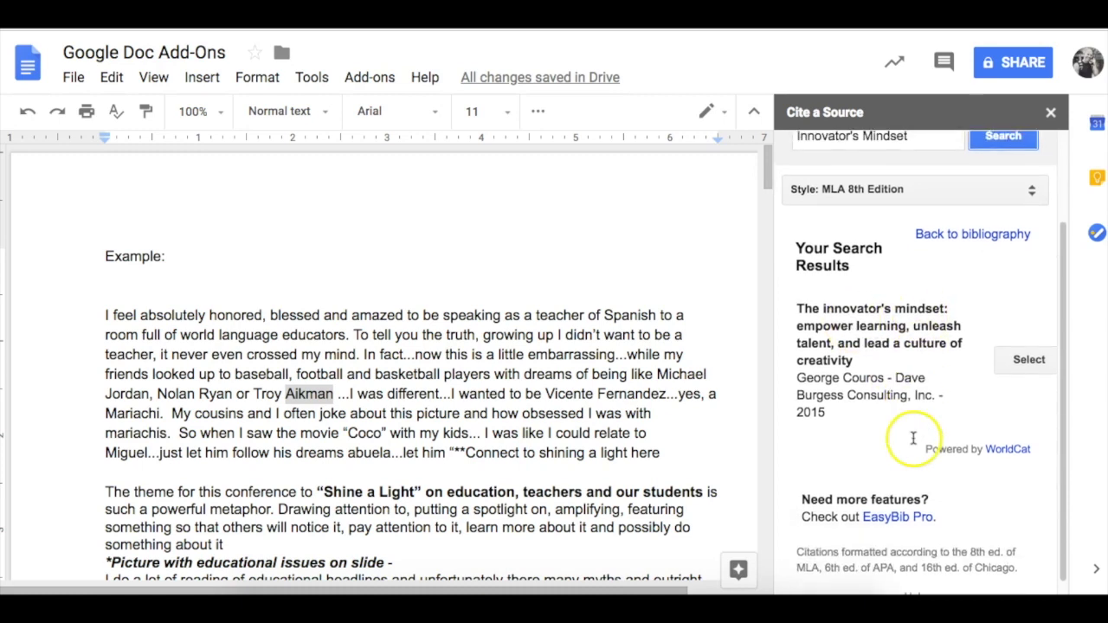
pyautogui.click(1026, 360)
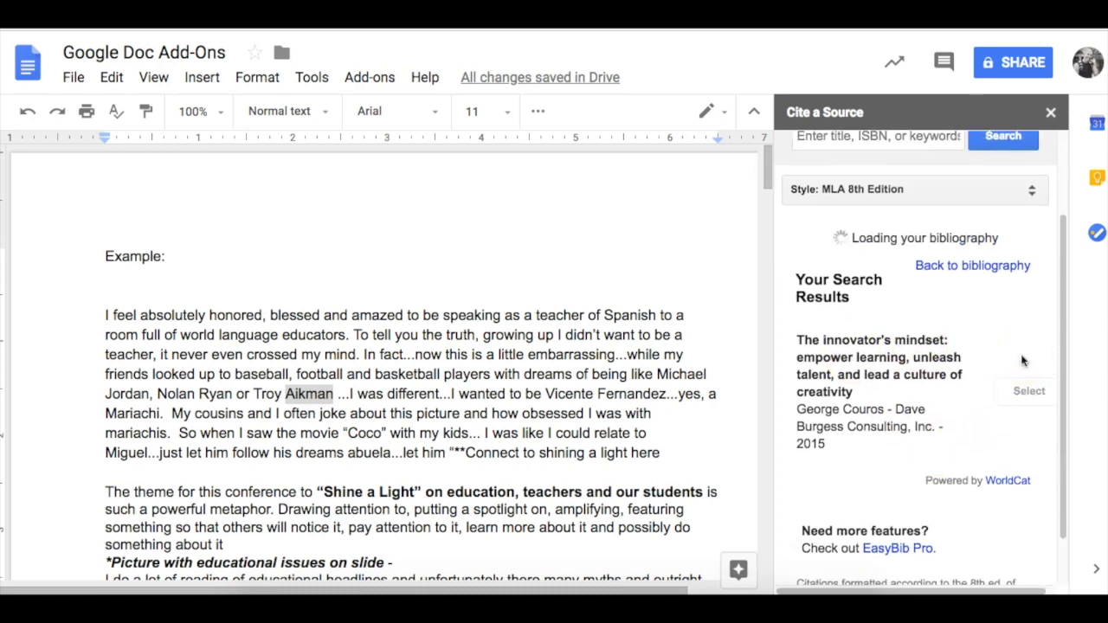
pyautogui.click(909, 307)
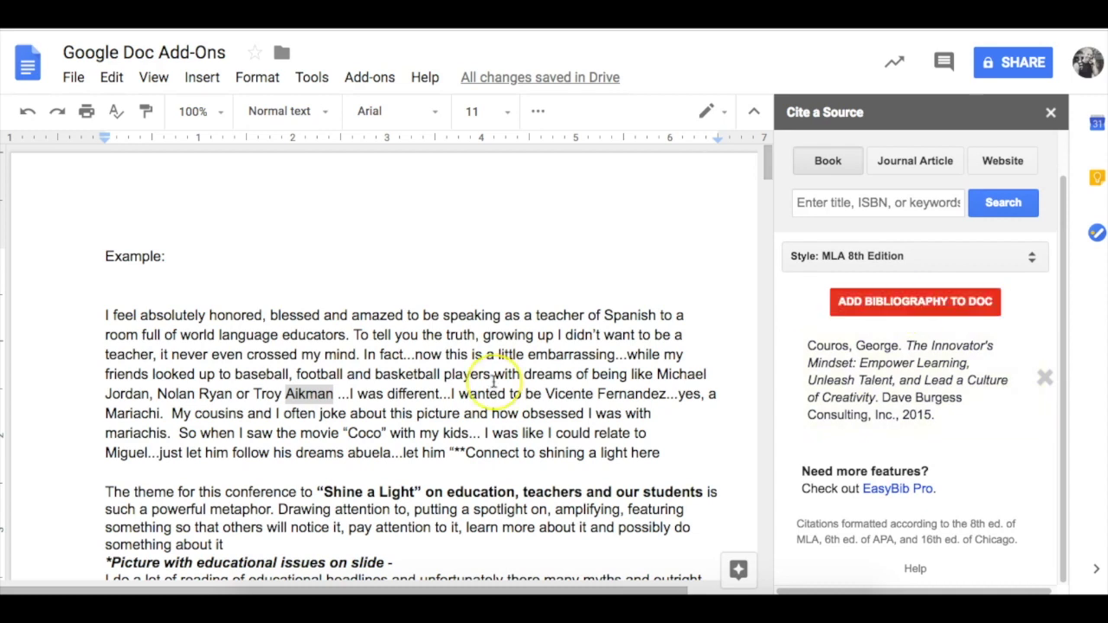
# Examine the Works Cited entry on the document's last page
pyautogui.click(473, 479)
pyautogui.click(619, 387)
pyautogui.scroll(-20, 619, 386)
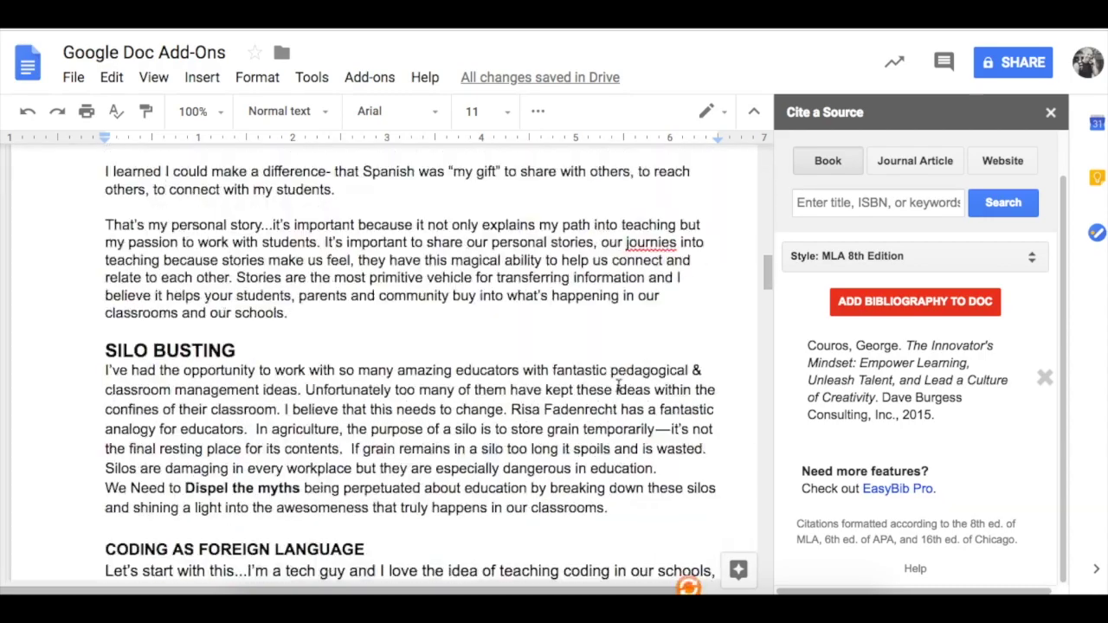
pyautogui.scroll(-15, 619, 386)
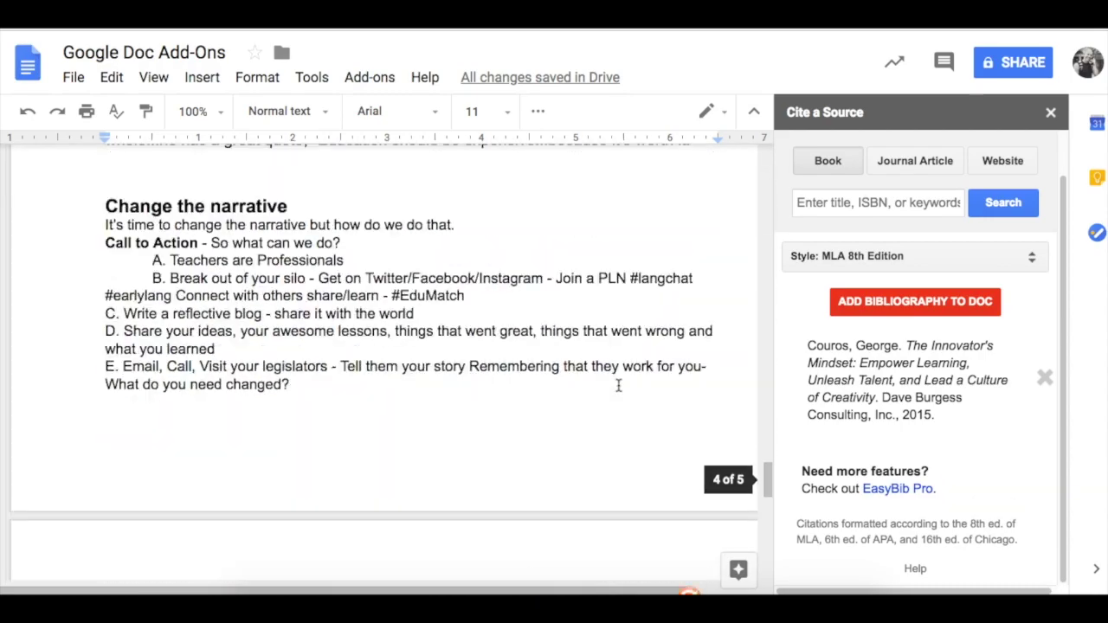
pyautogui.scroll(3, 619, 386)
pyautogui.moveTo(372, 318); pyautogui.dragTo(549, 401)
pyautogui.click(626, 431)
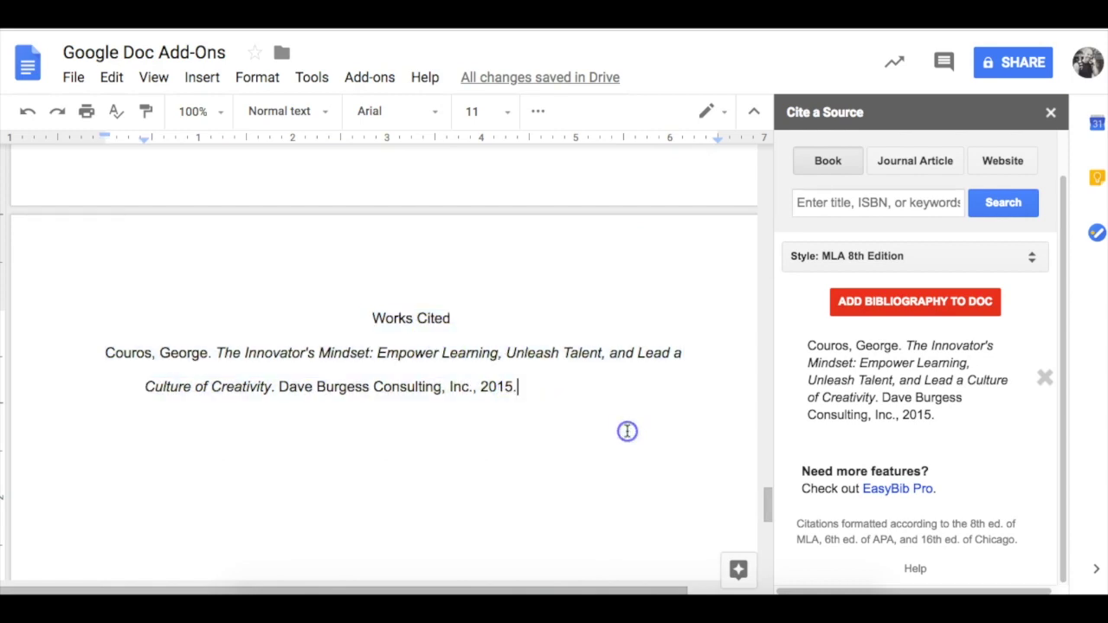
pyautogui.doubleClick(540, 385)
# Review the list of installed document add-ons and the options offered by Easy Accents
pyautogui.click(311, 80)
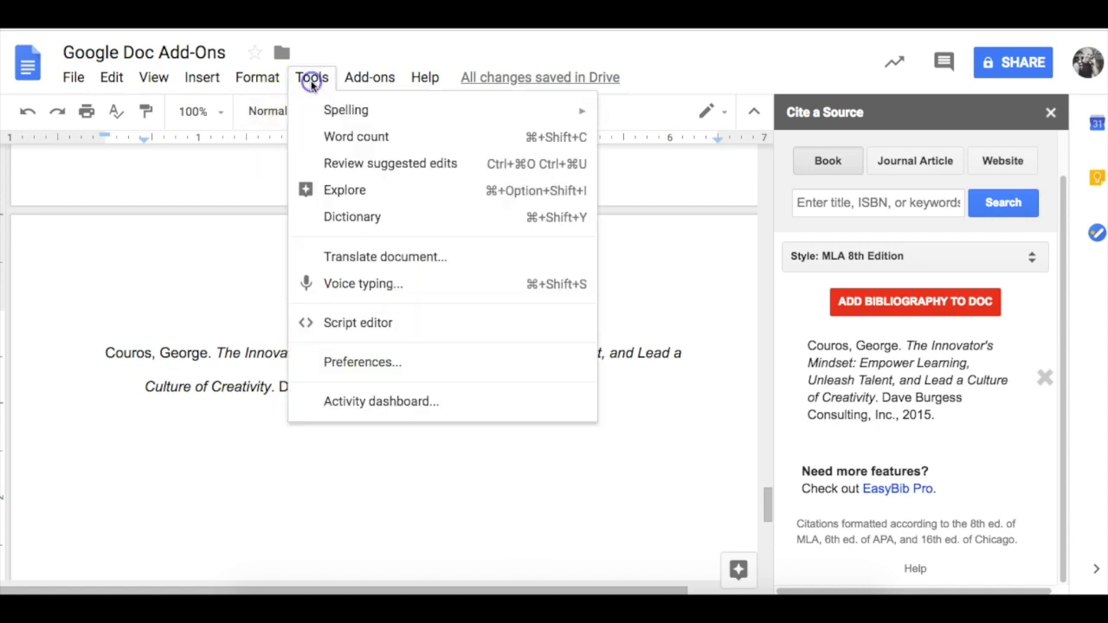
pyautogui.click(367, 78)
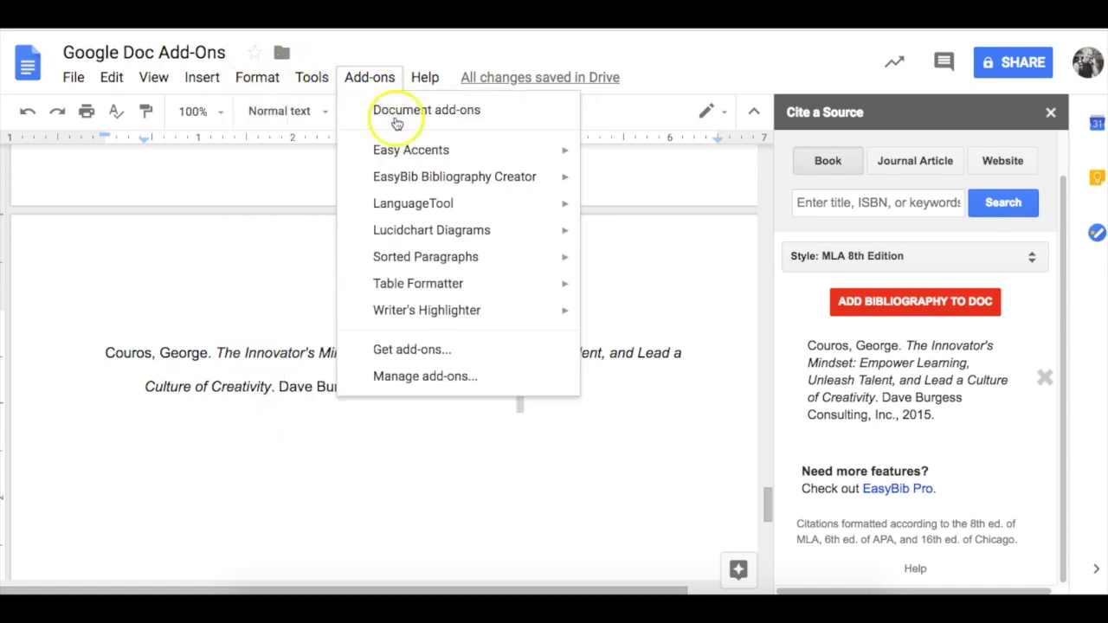
pyautogui.moveTo(457, 216)
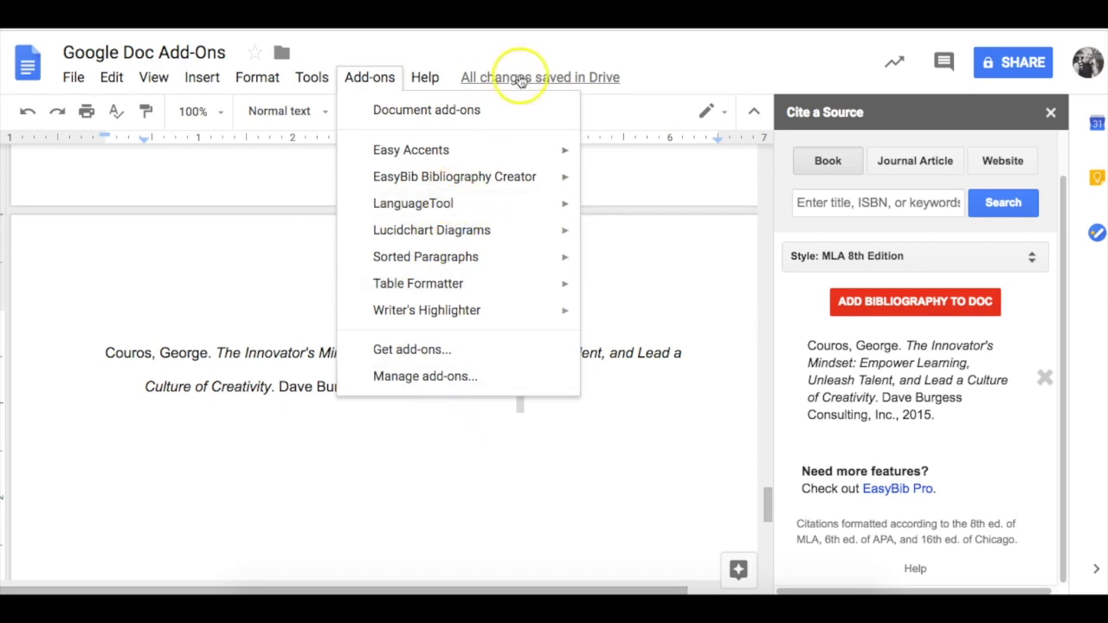
pyautogui.moveTo(516, 151)
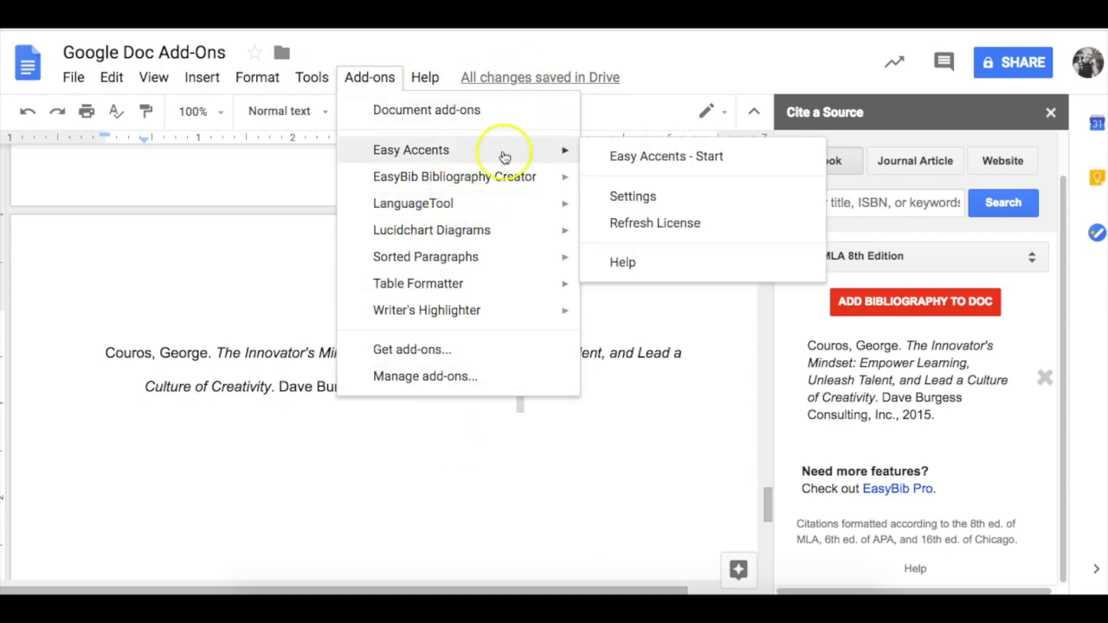
pyautogui.click(200, 391)
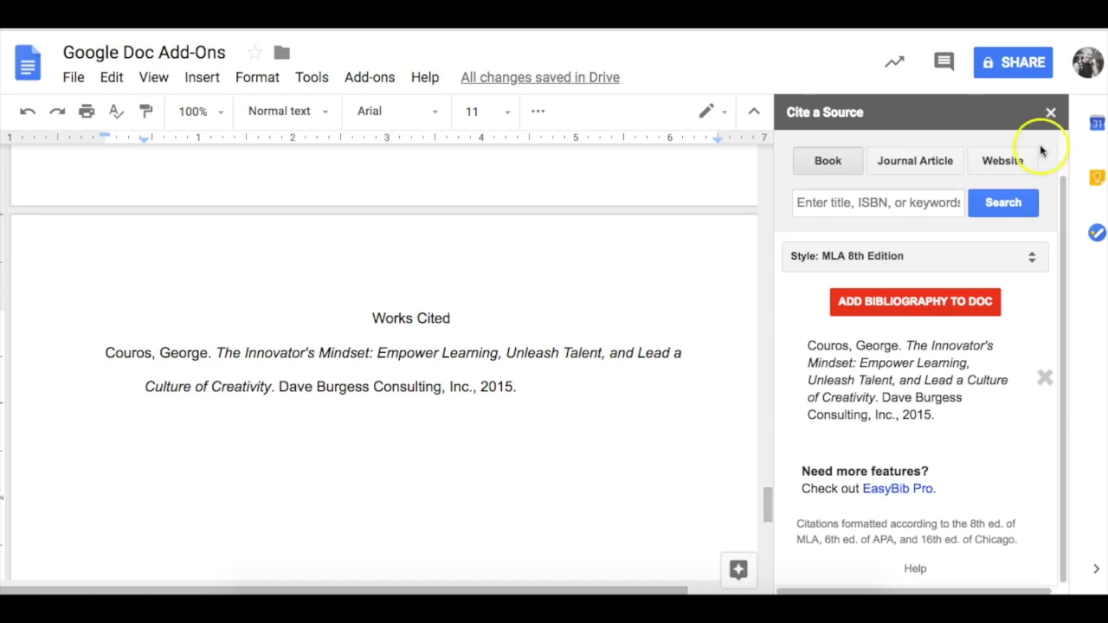
# Close EasyBib's Cite a Source tool and place the text cursor at the end of the Works Cited entry
pyautogui.click(1050, 113)
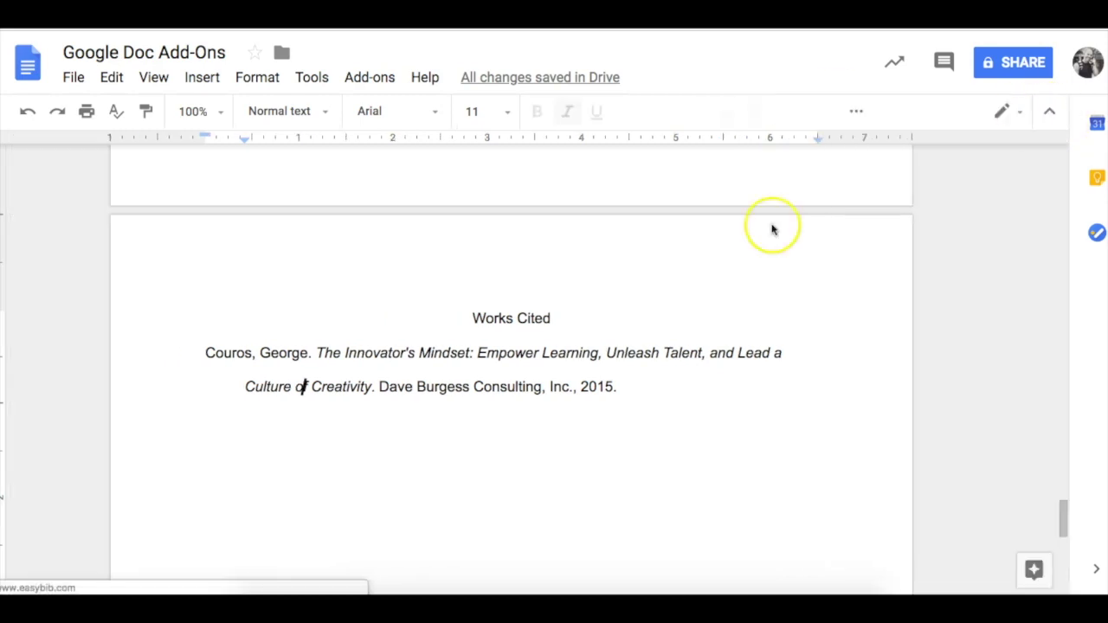
pyautogui.click(703, 410)
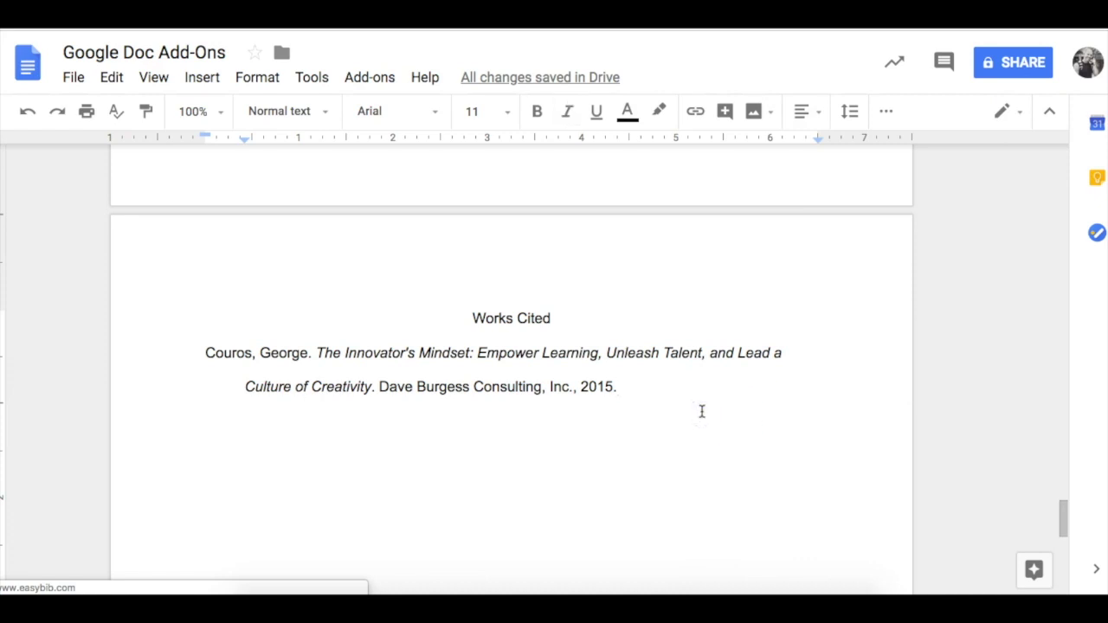